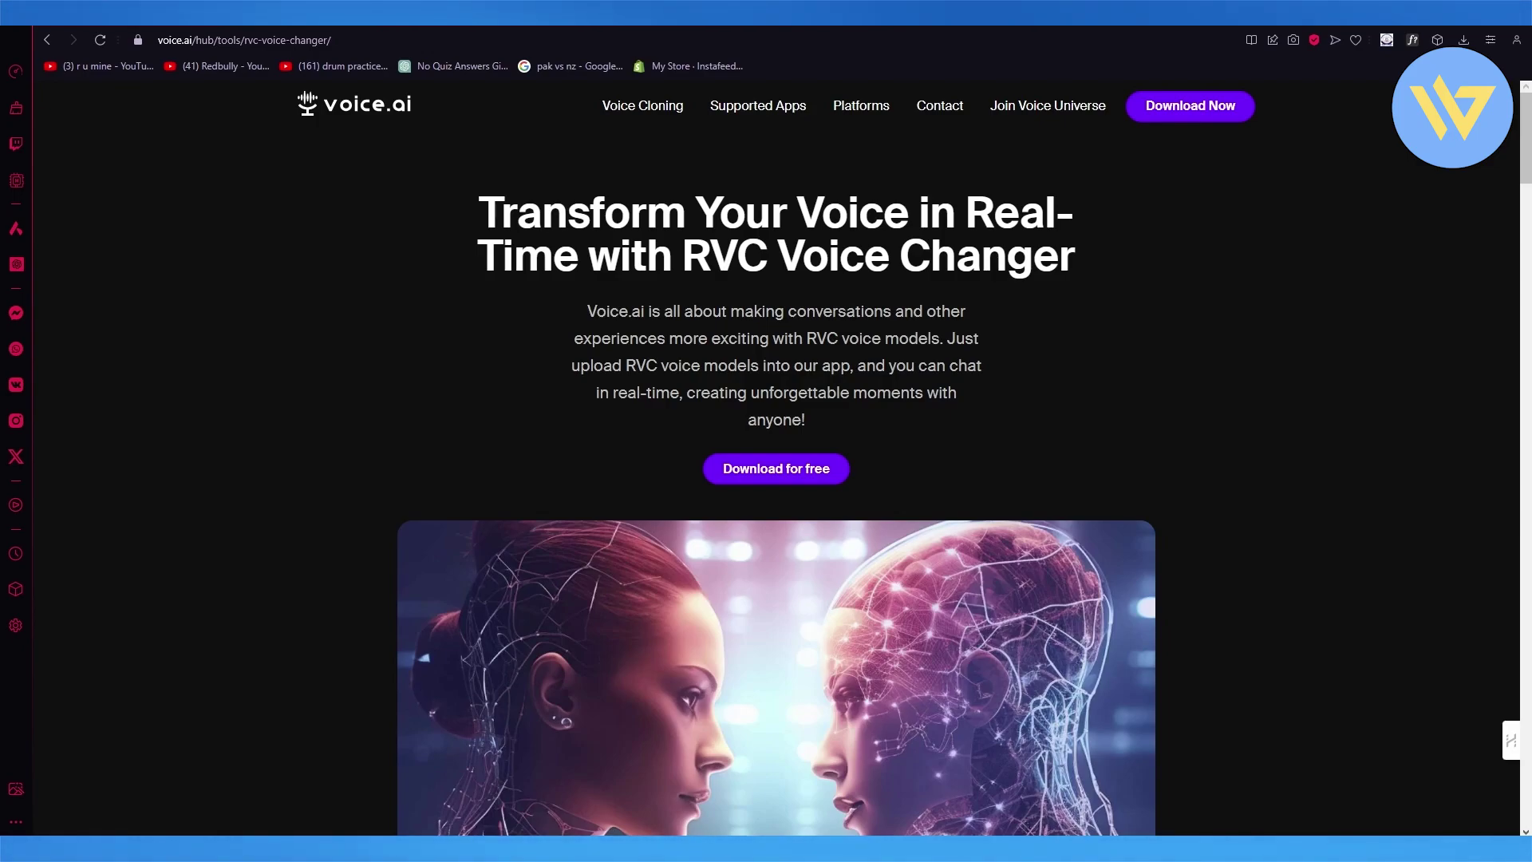
Leave the voice.ai App Store listing and open the voice.ai hub page.
left_click(1132, 108)
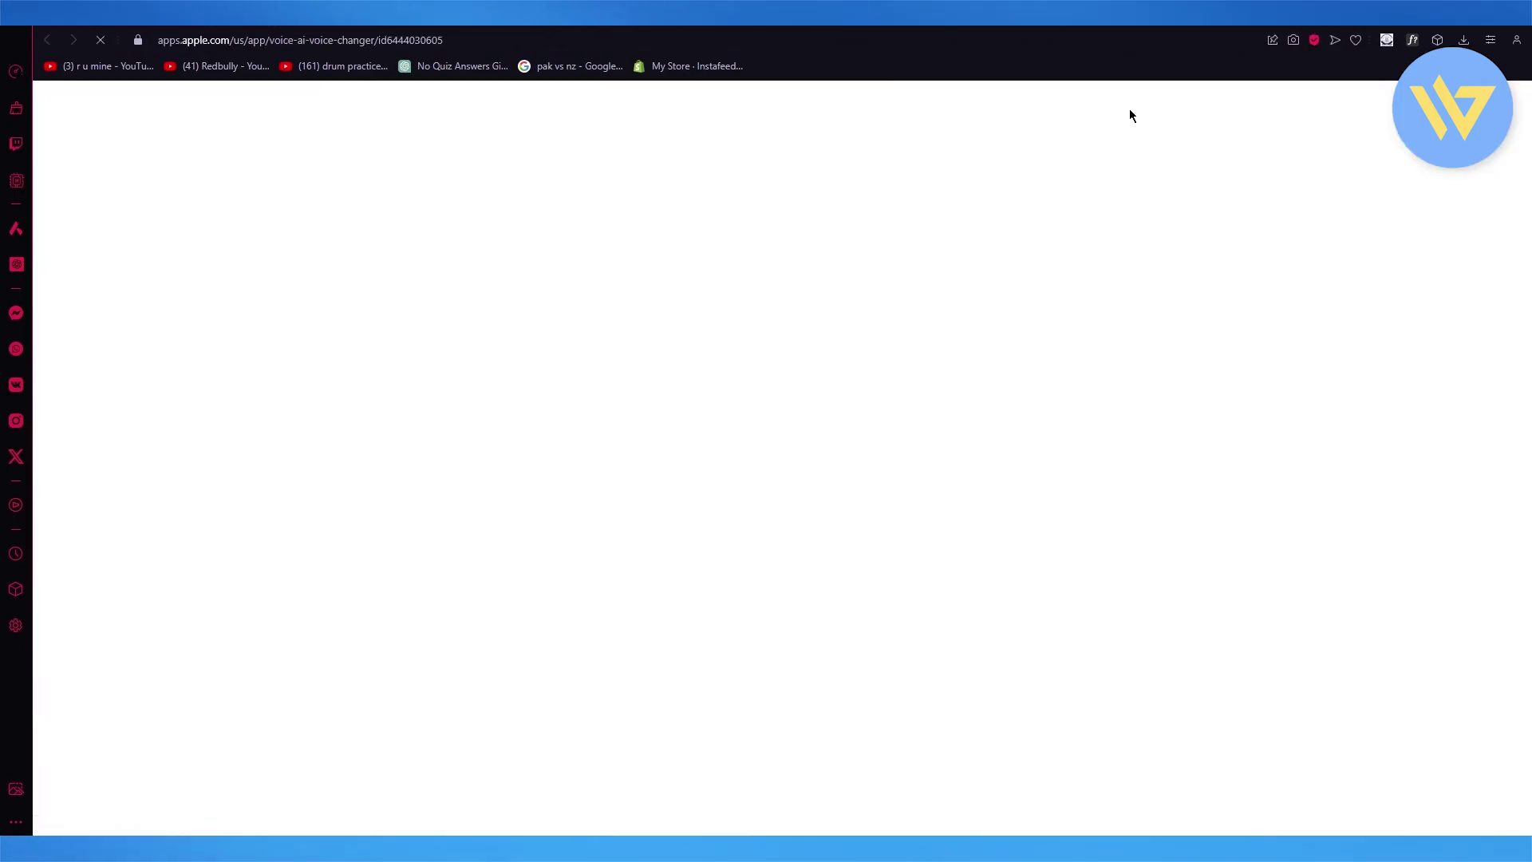
left_click(374, 118)
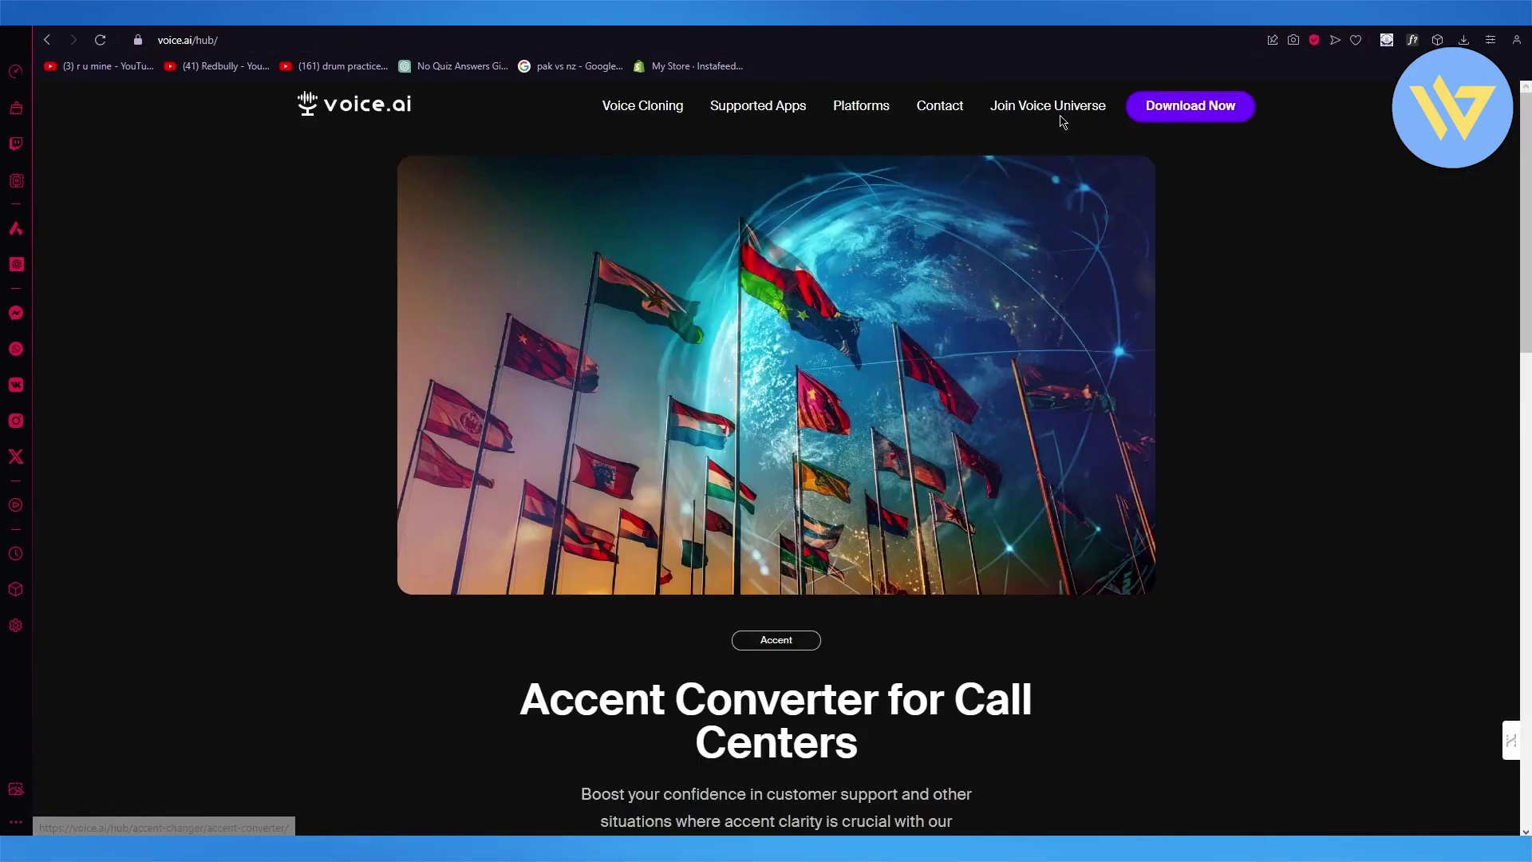
scroll(866, 396, "down", 3)
scroll(766, 396, "down", 3)
scroll(76, 383, "down", 4)
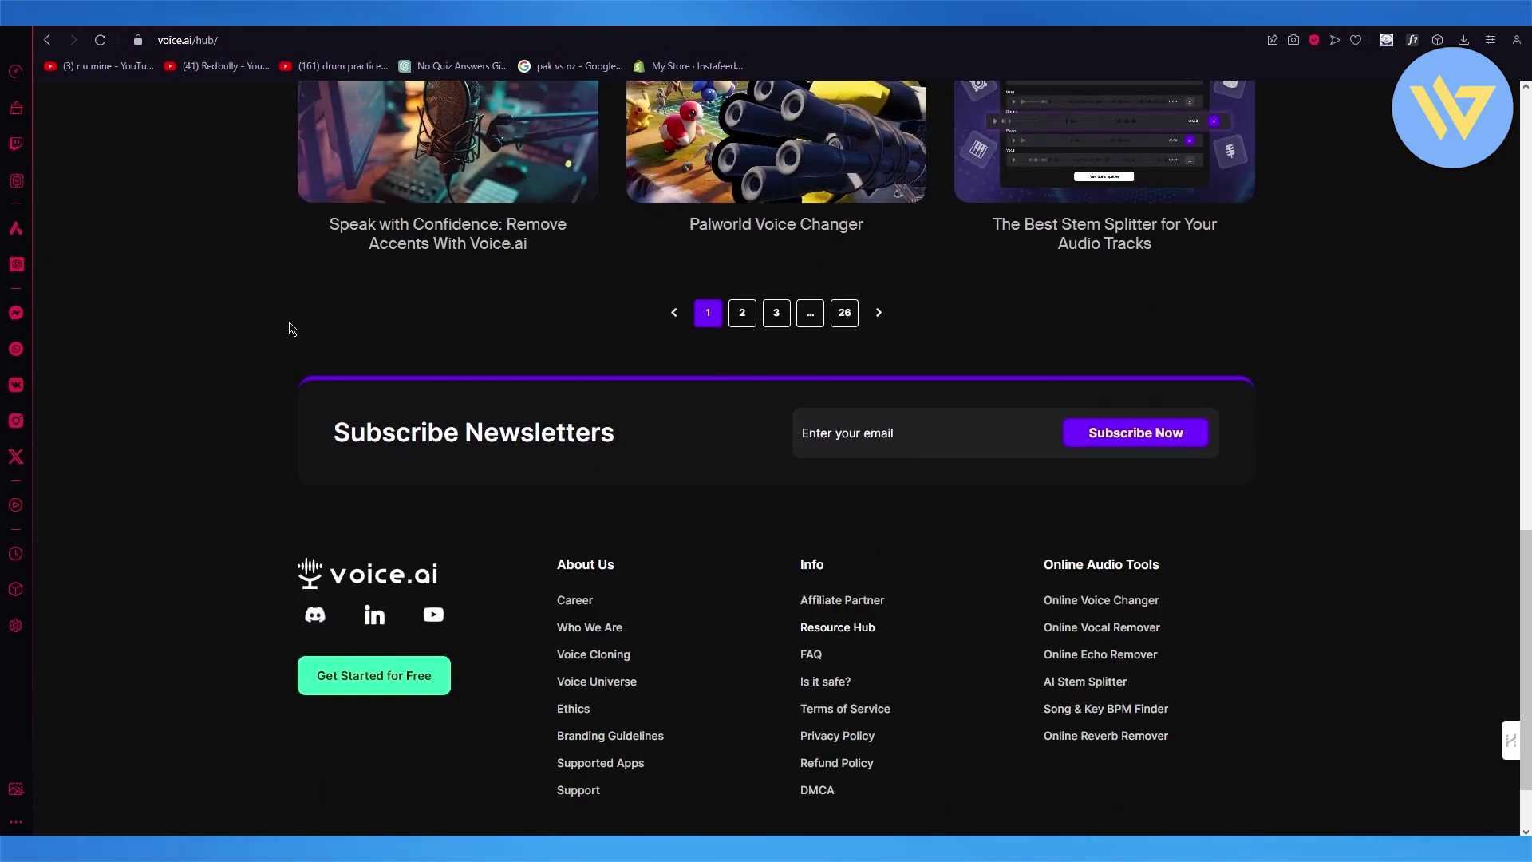
scroll(289, 327, "up", 4)
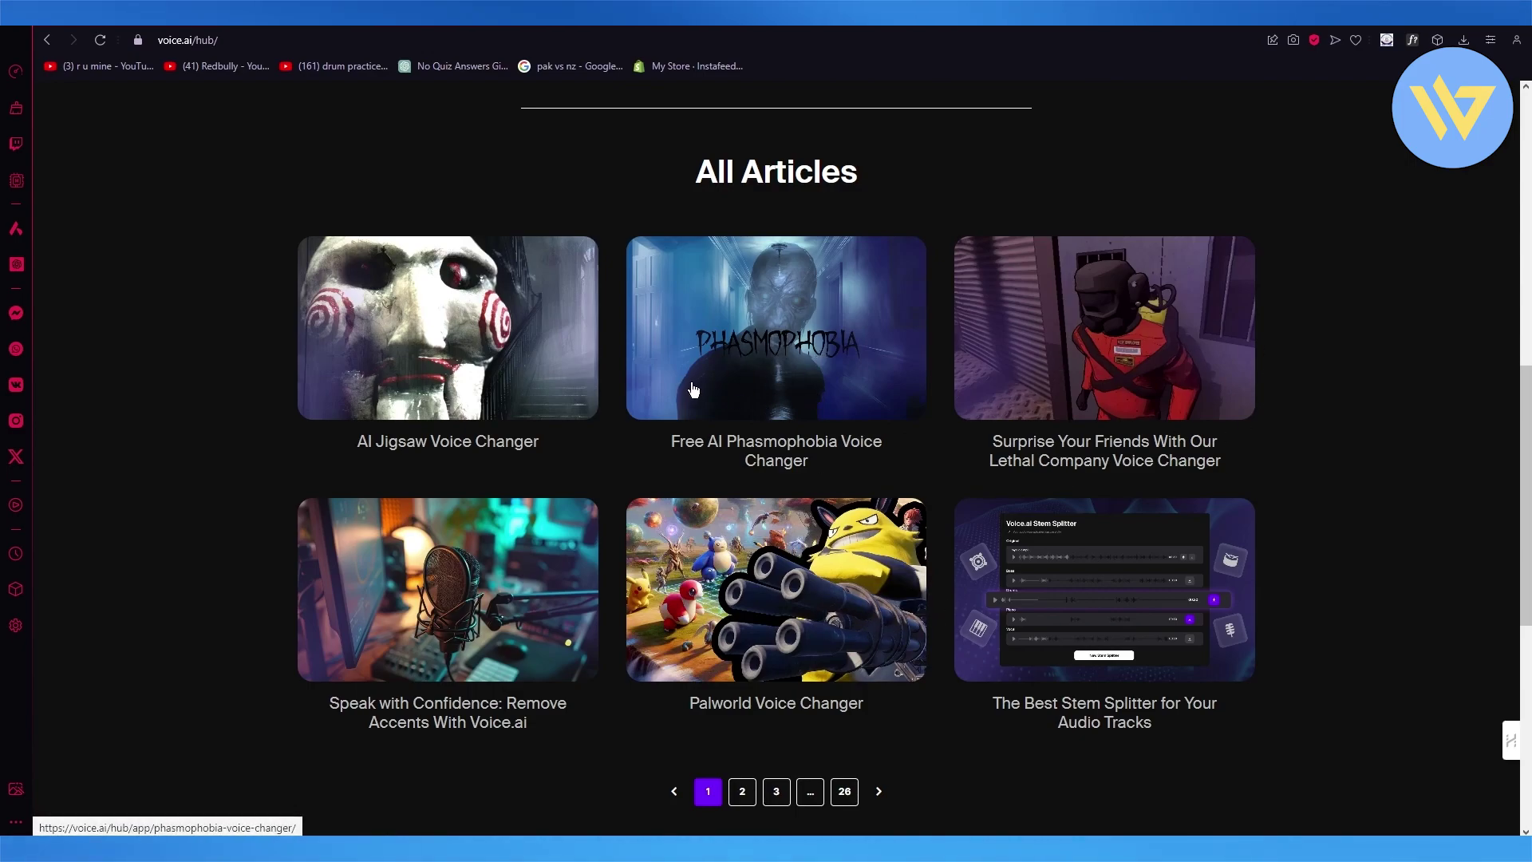
scroll(802, 376, "up", 5)
scroll(1018, 315, "up", 5)
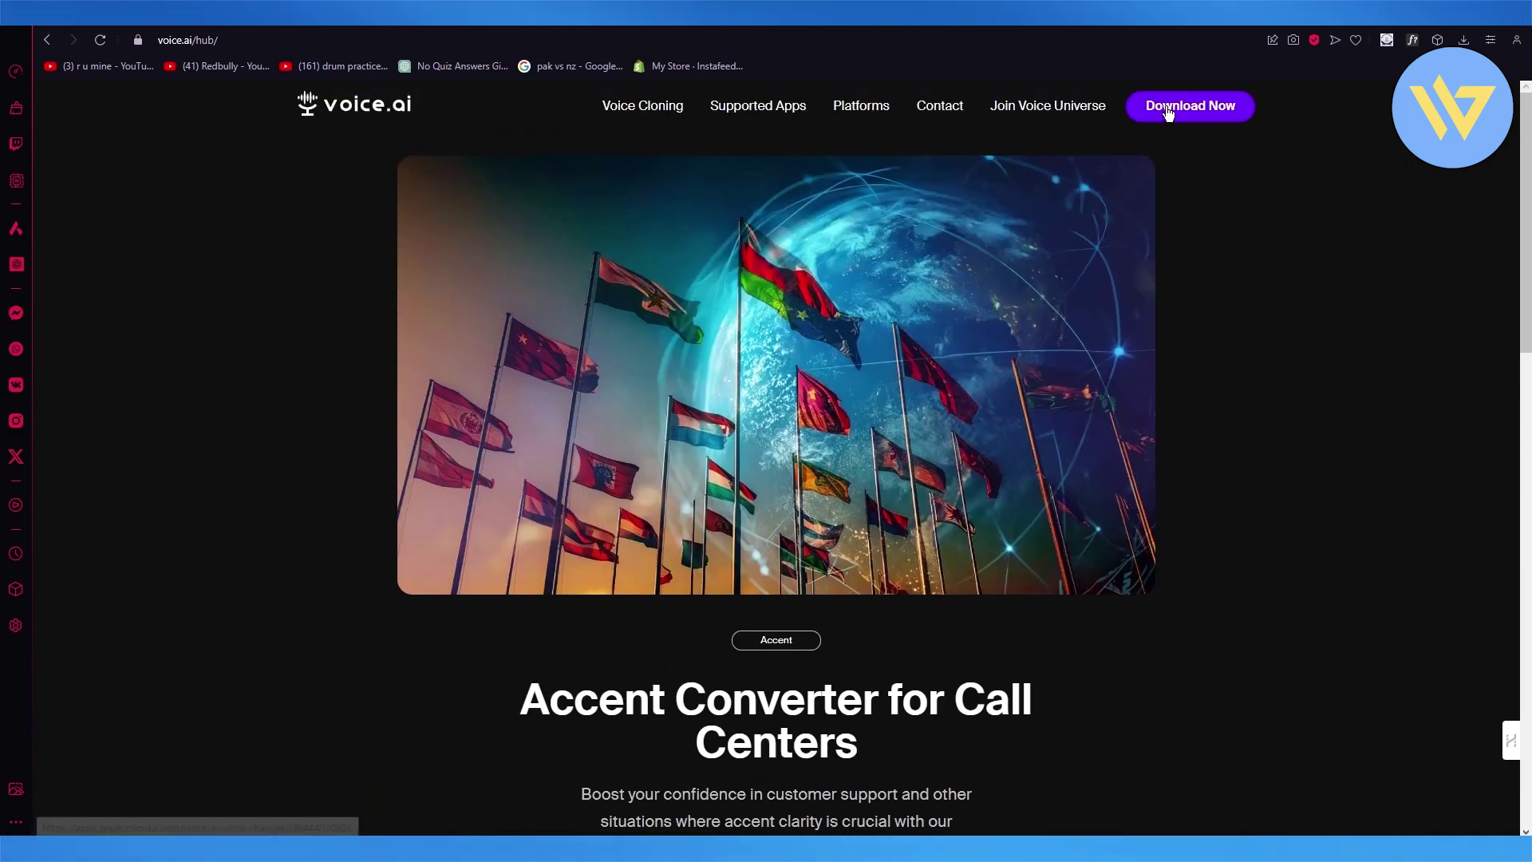
left_click(1168, 113)
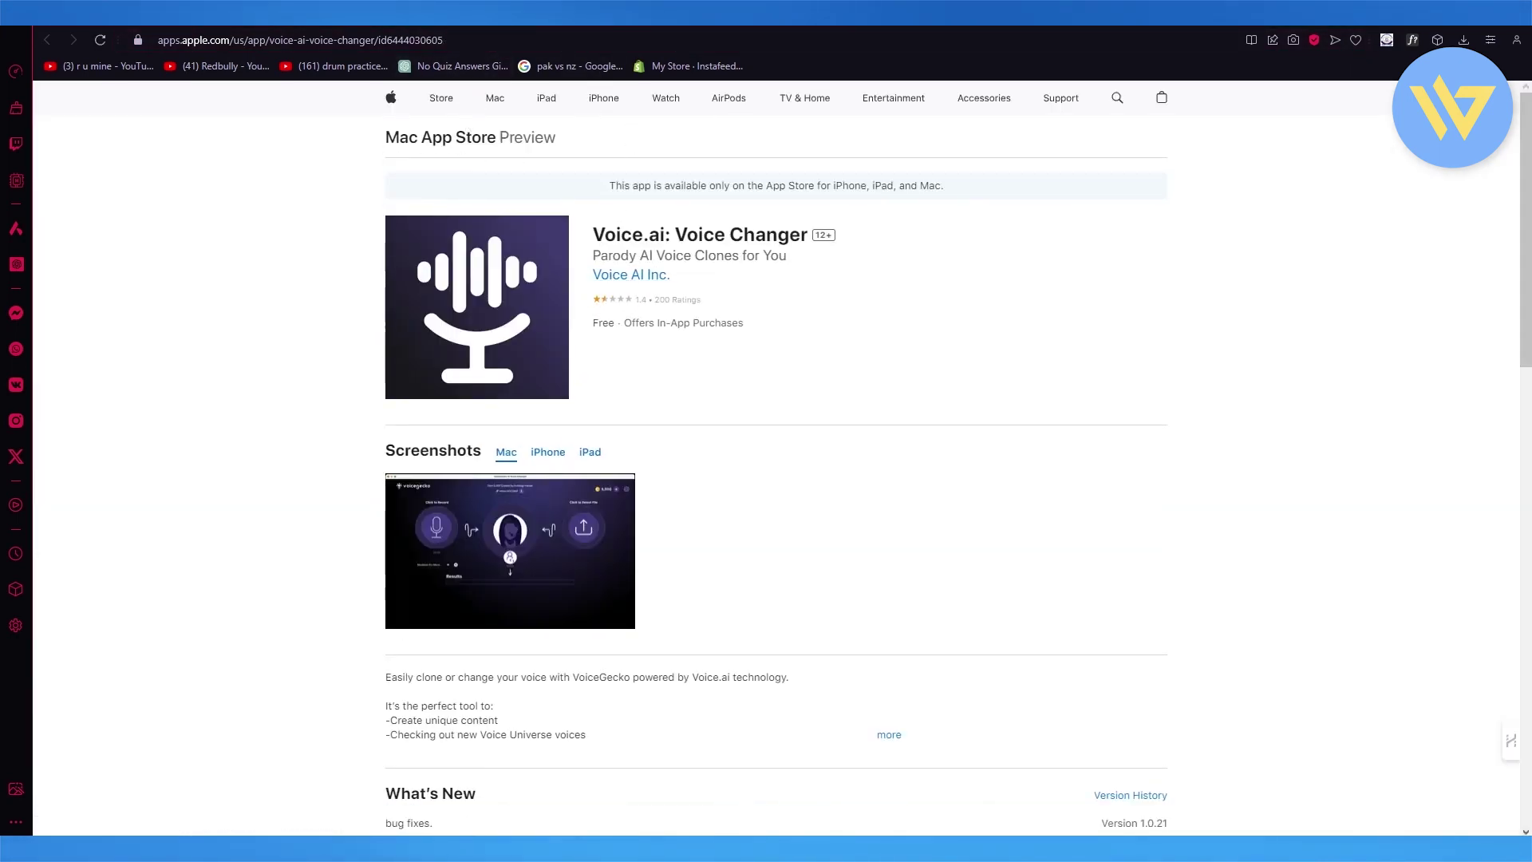
key("ctrl+w")
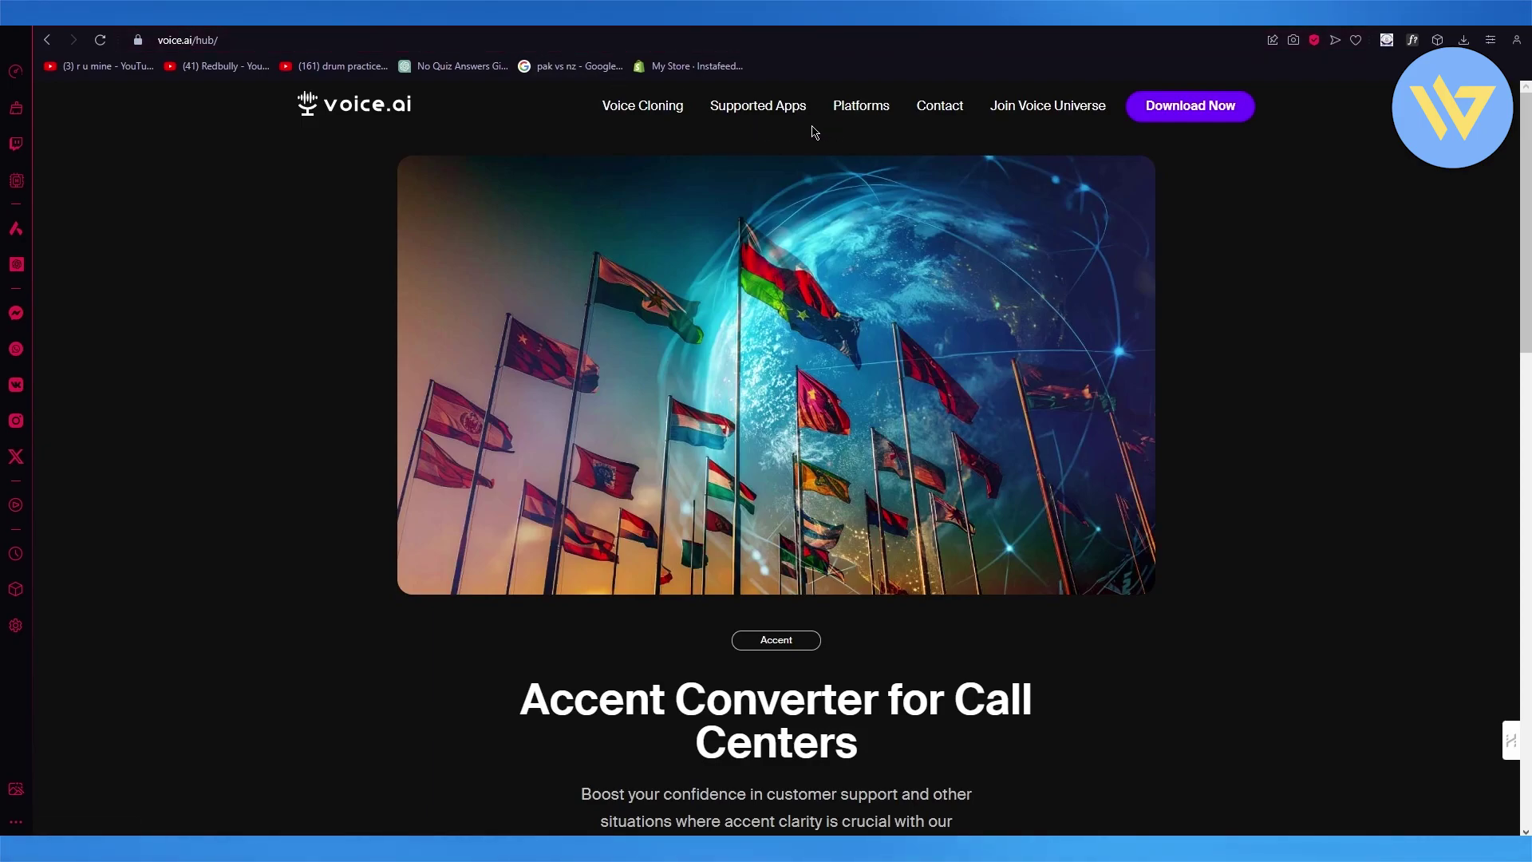
Search 'discord ai voice changer' in a new tab and open the Voice.ai Discord result.
key("ctrl+t")
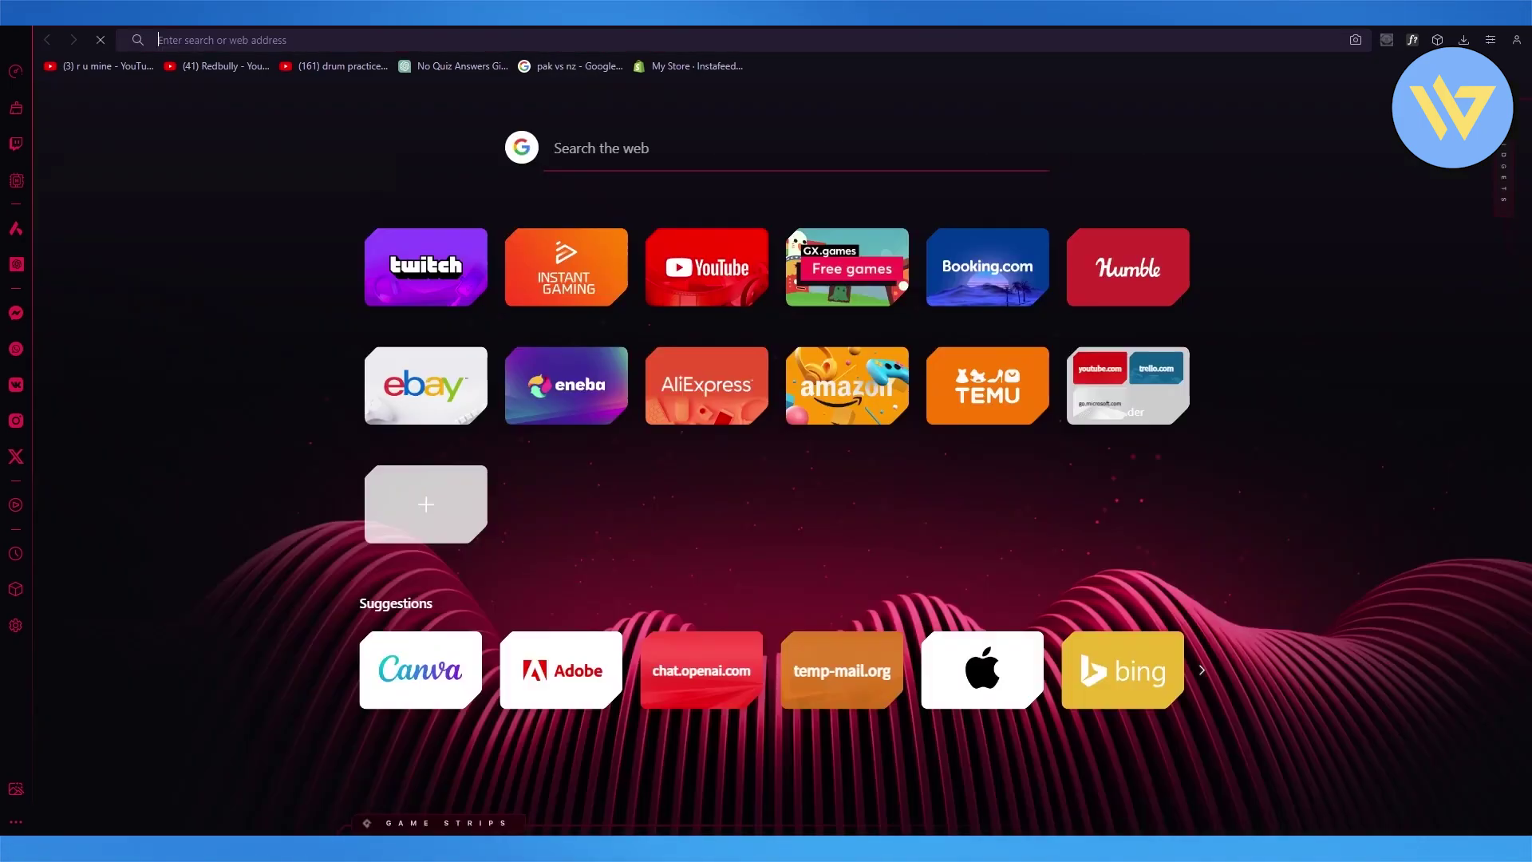
type("disco")
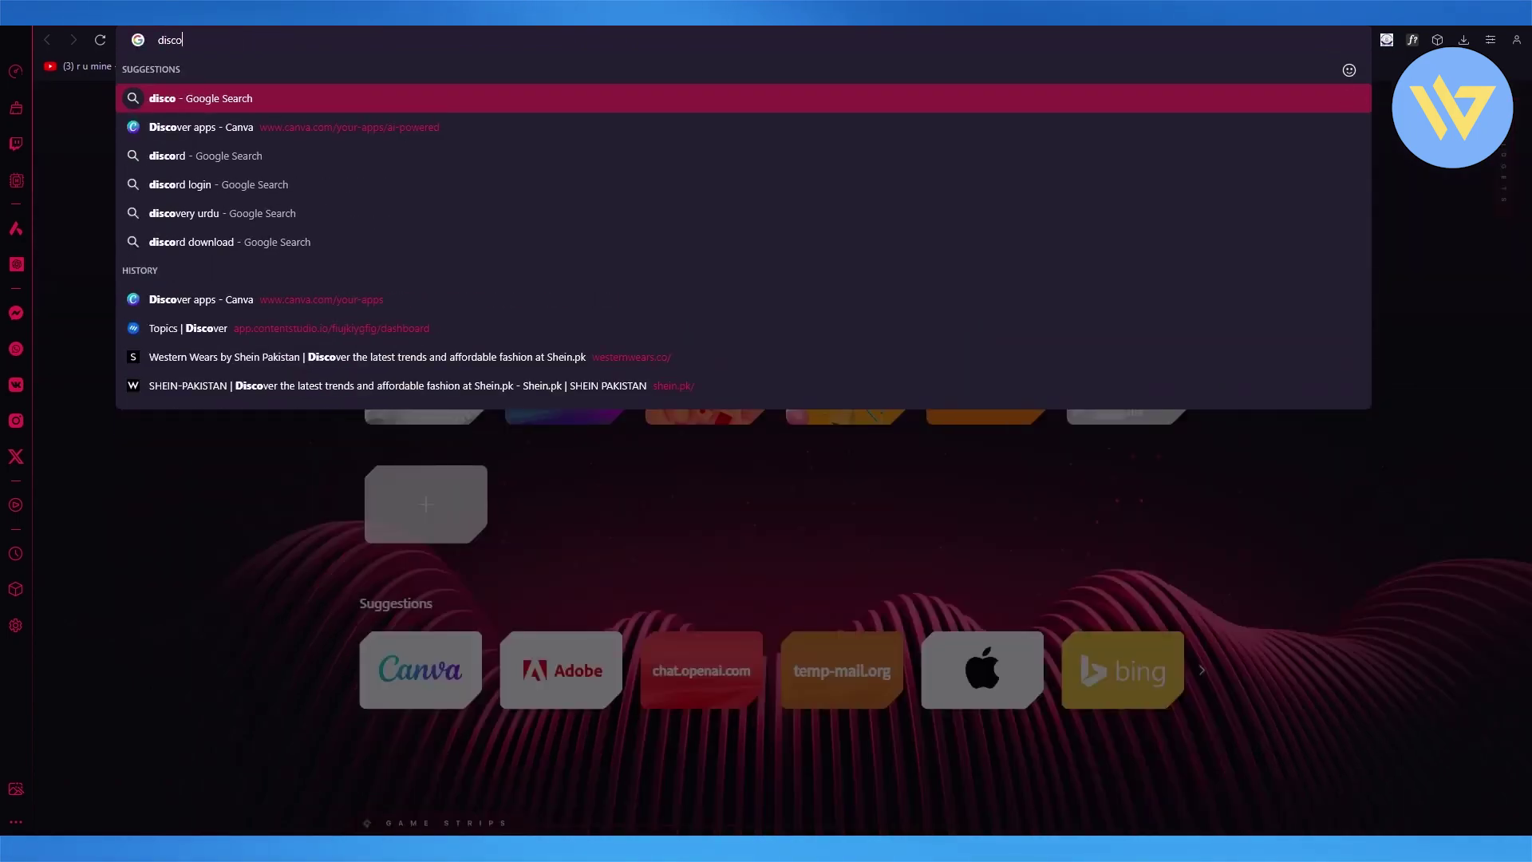
type("rd ai voice cha")
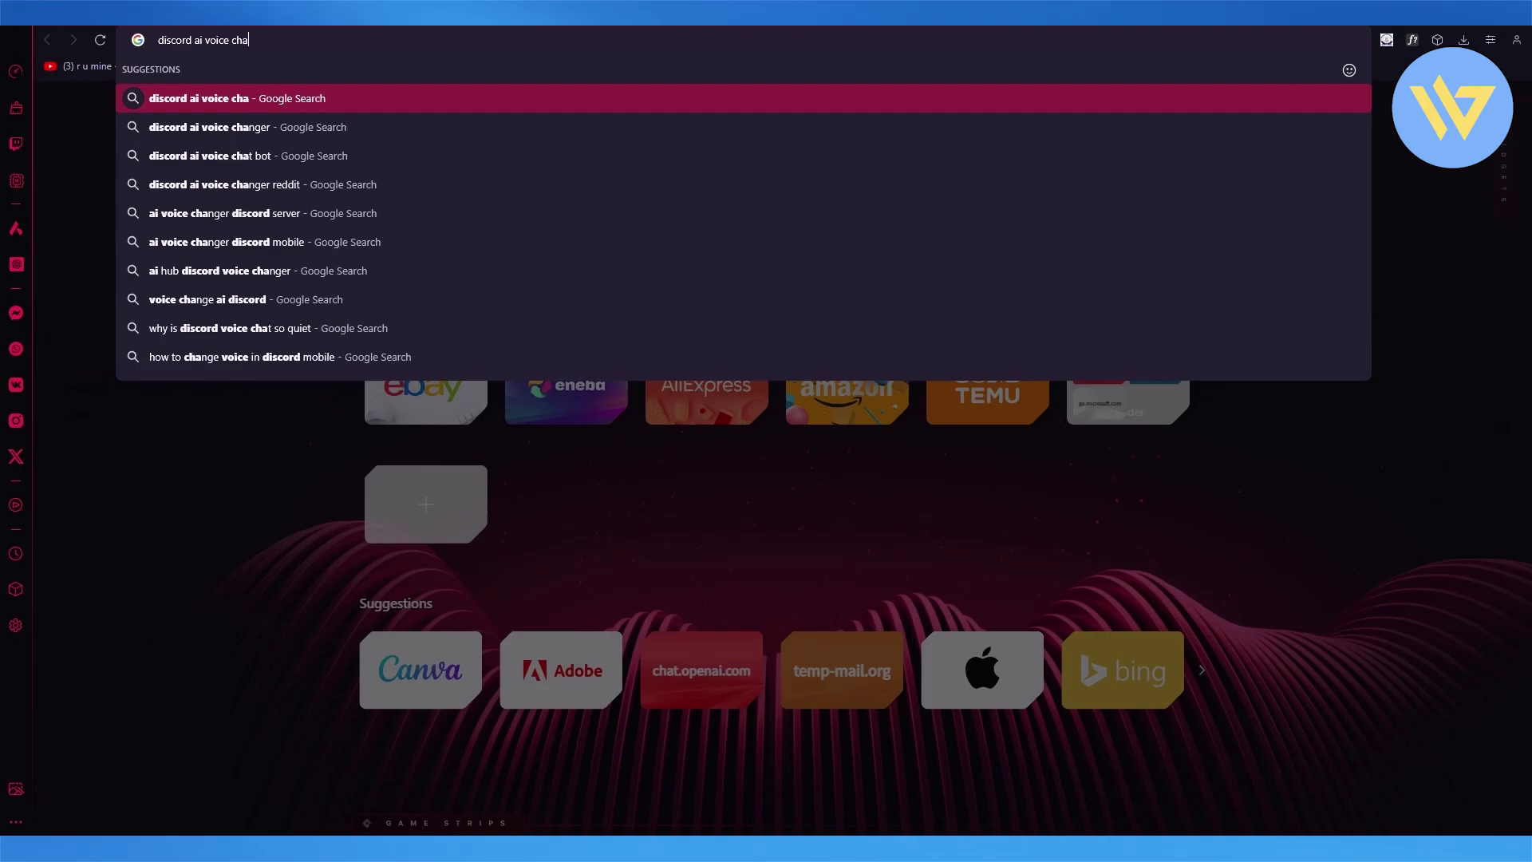
type("nger")
key("Return")
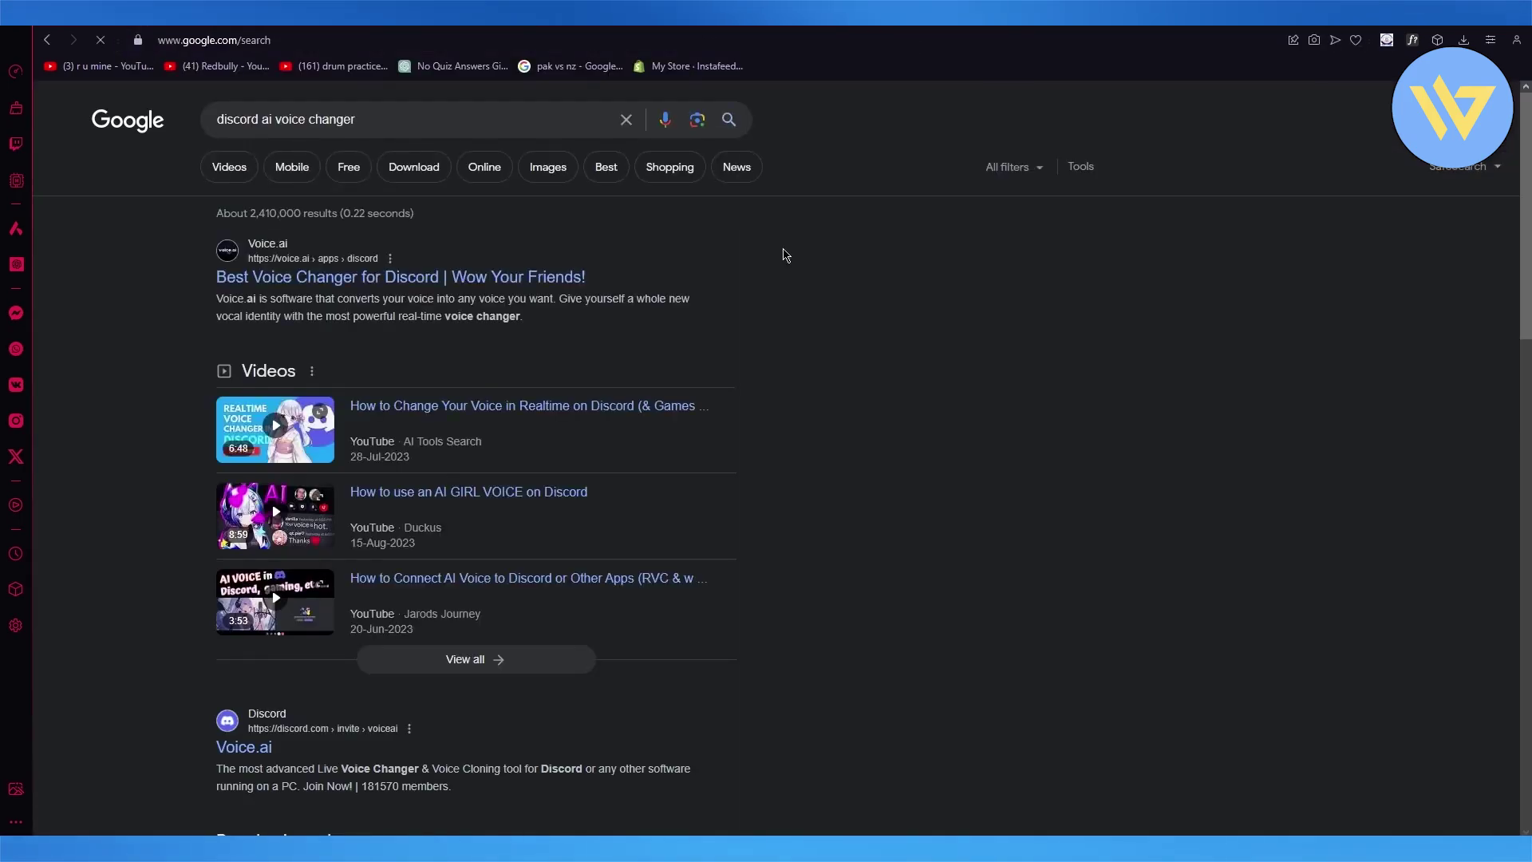
right_click(446, 282)
left_click(60, 289)
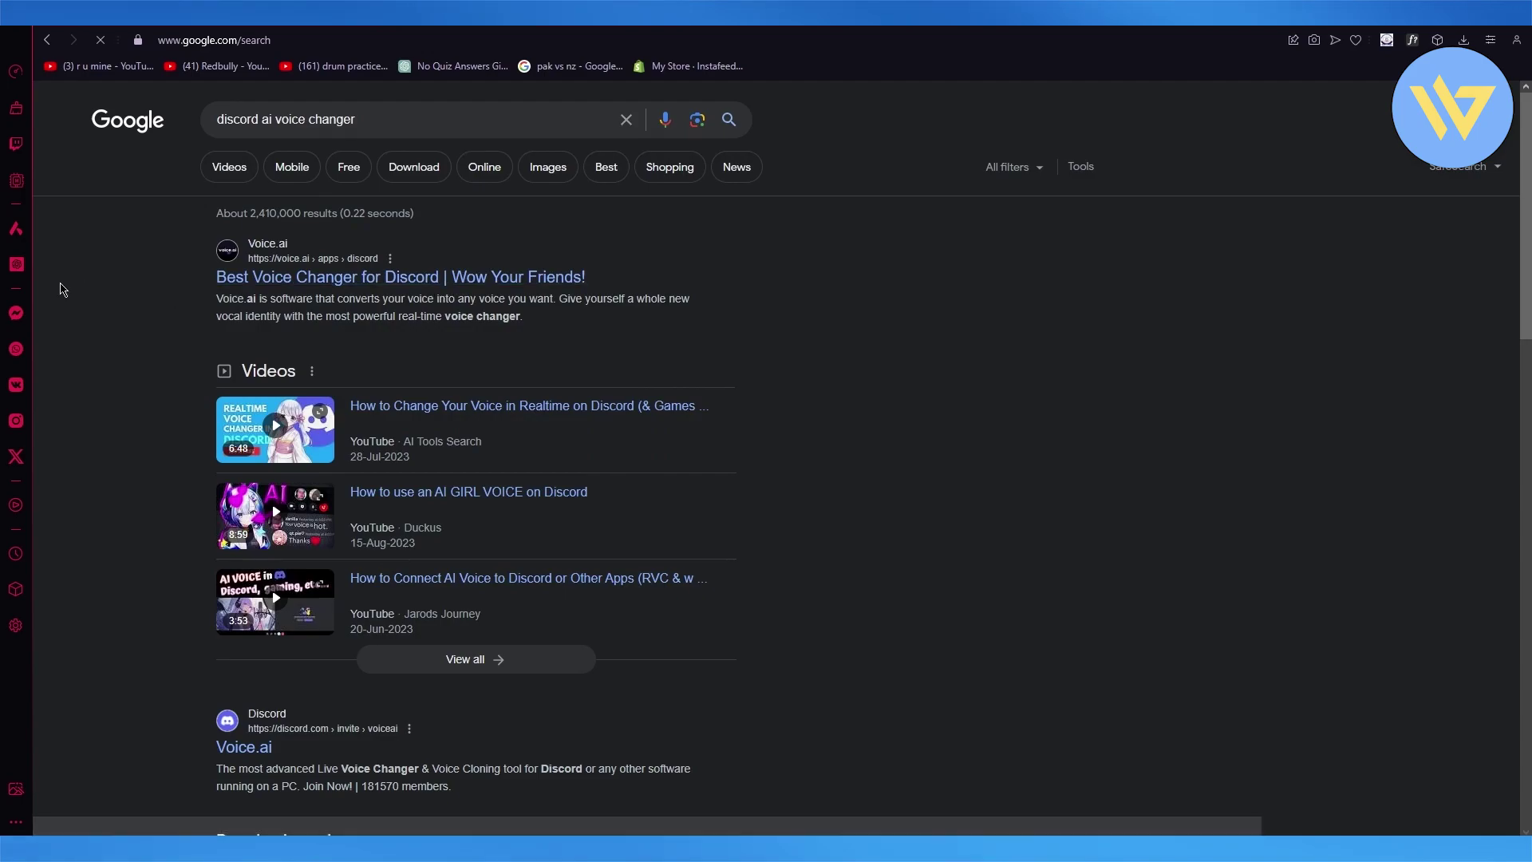
scroll(130, 273, "down", 3)
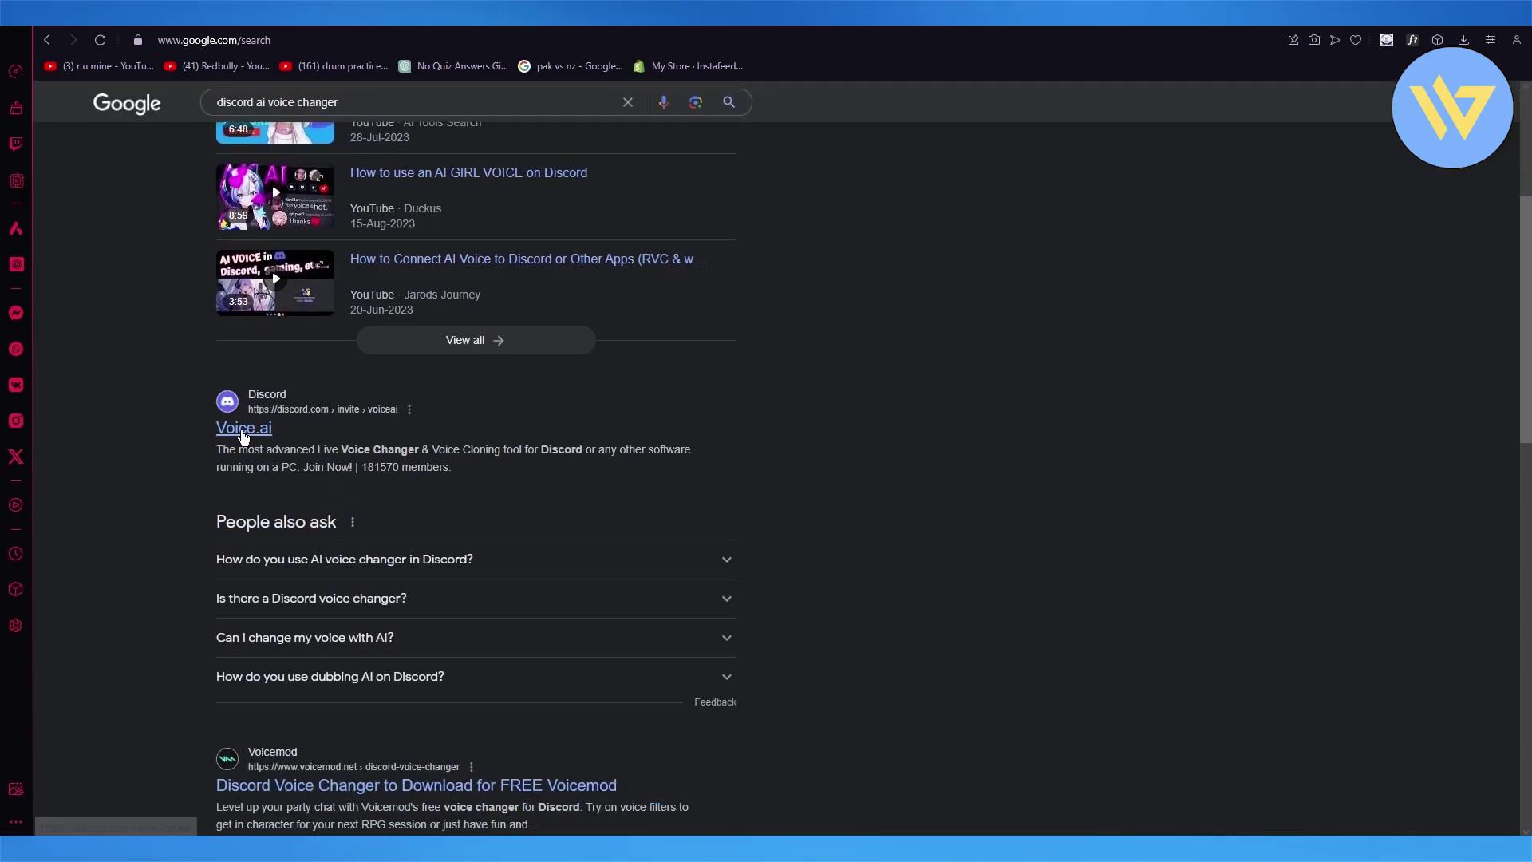
left_click(245, 432)
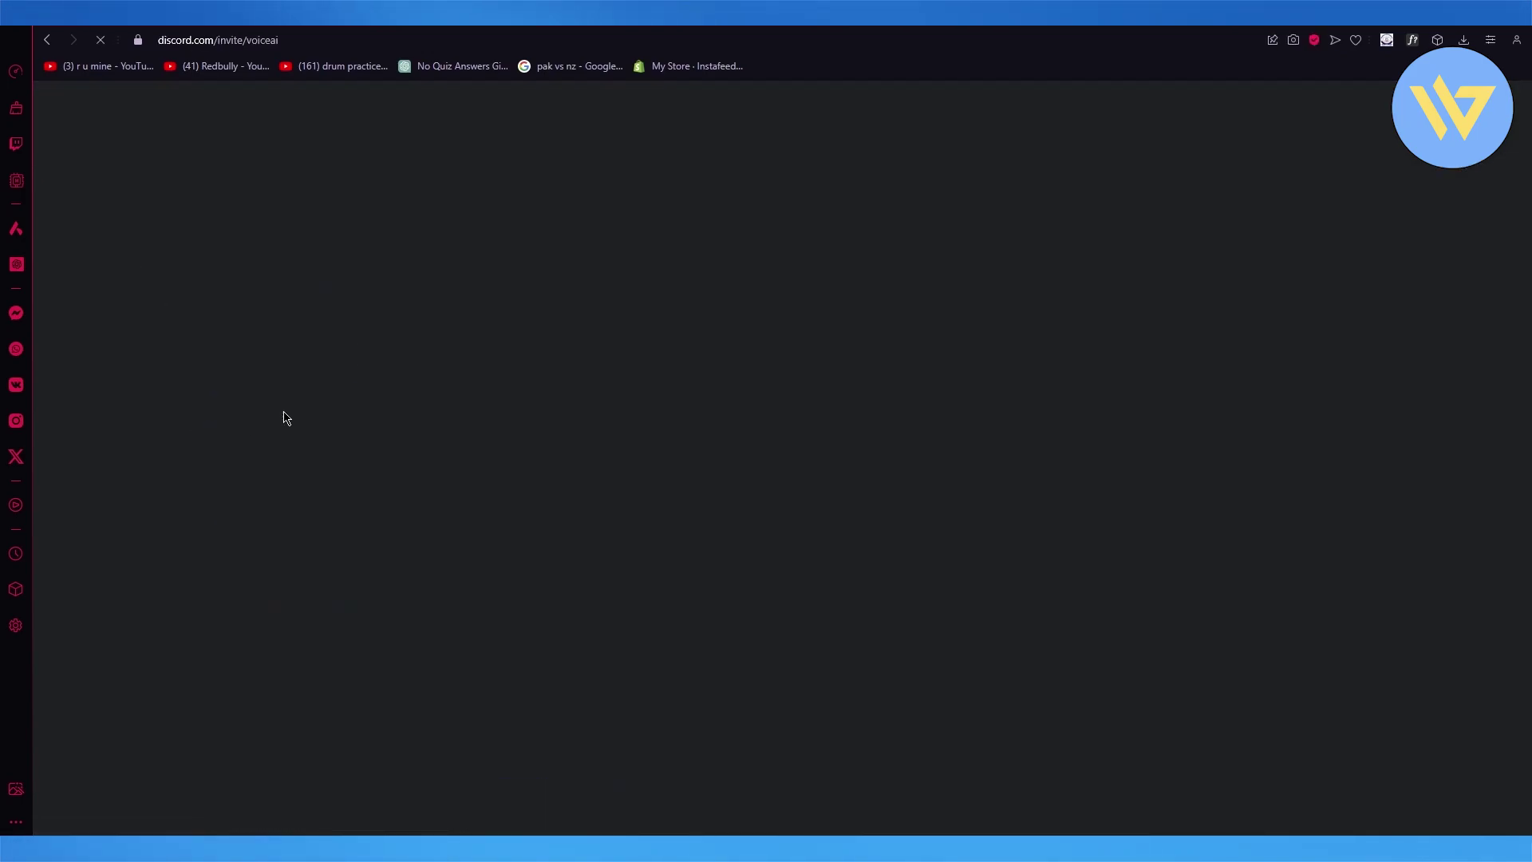
scroll(507, 232, "down", 2)
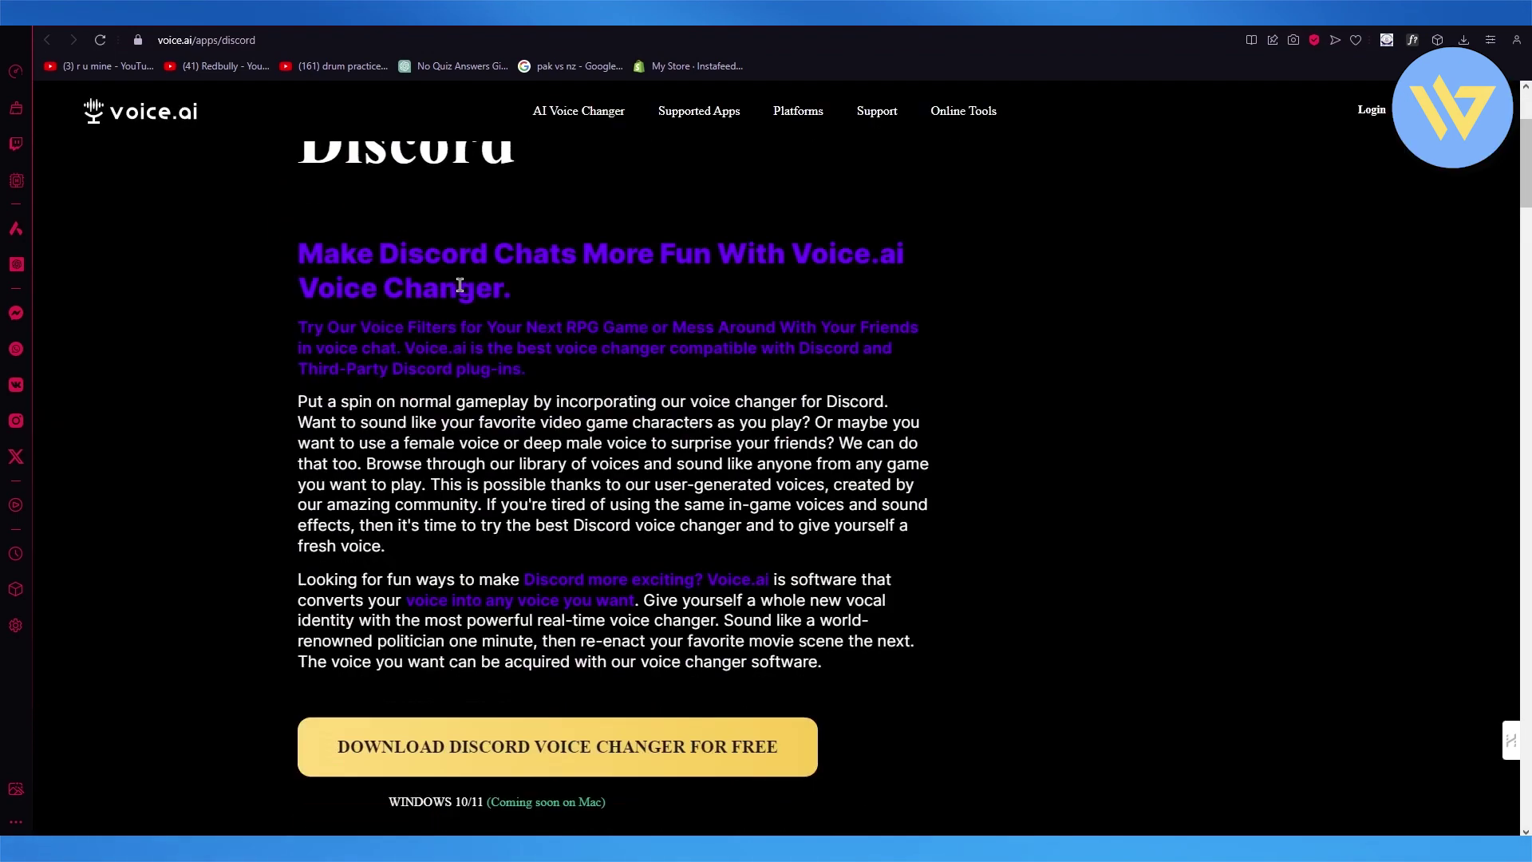
scroll(563, 383, "down", 2)
Download the free Discord voice changer installer and save it to Downloads.
left_click(605, 503)
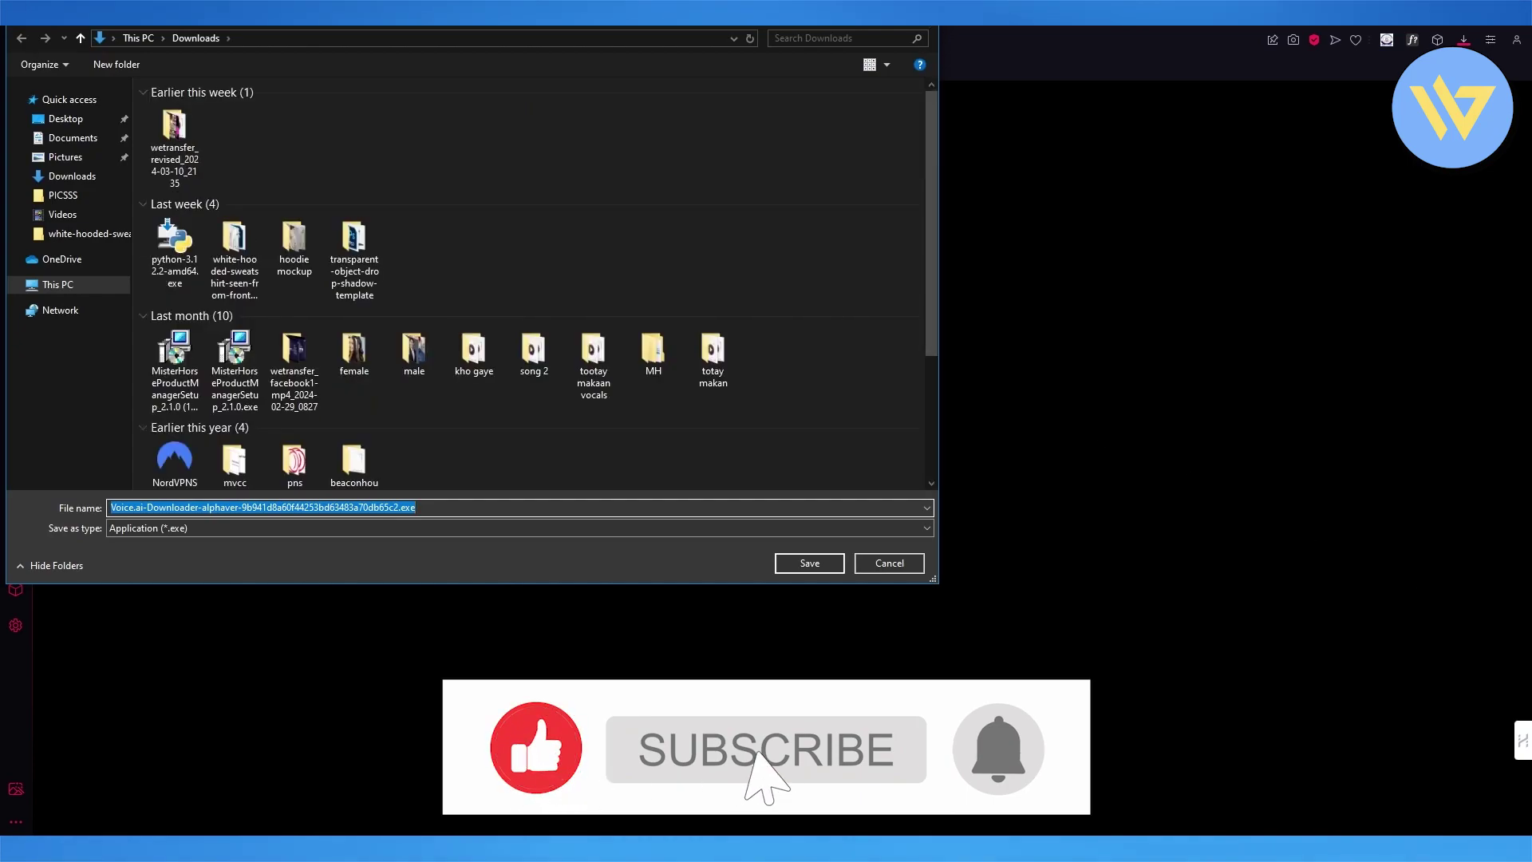
key("Return")
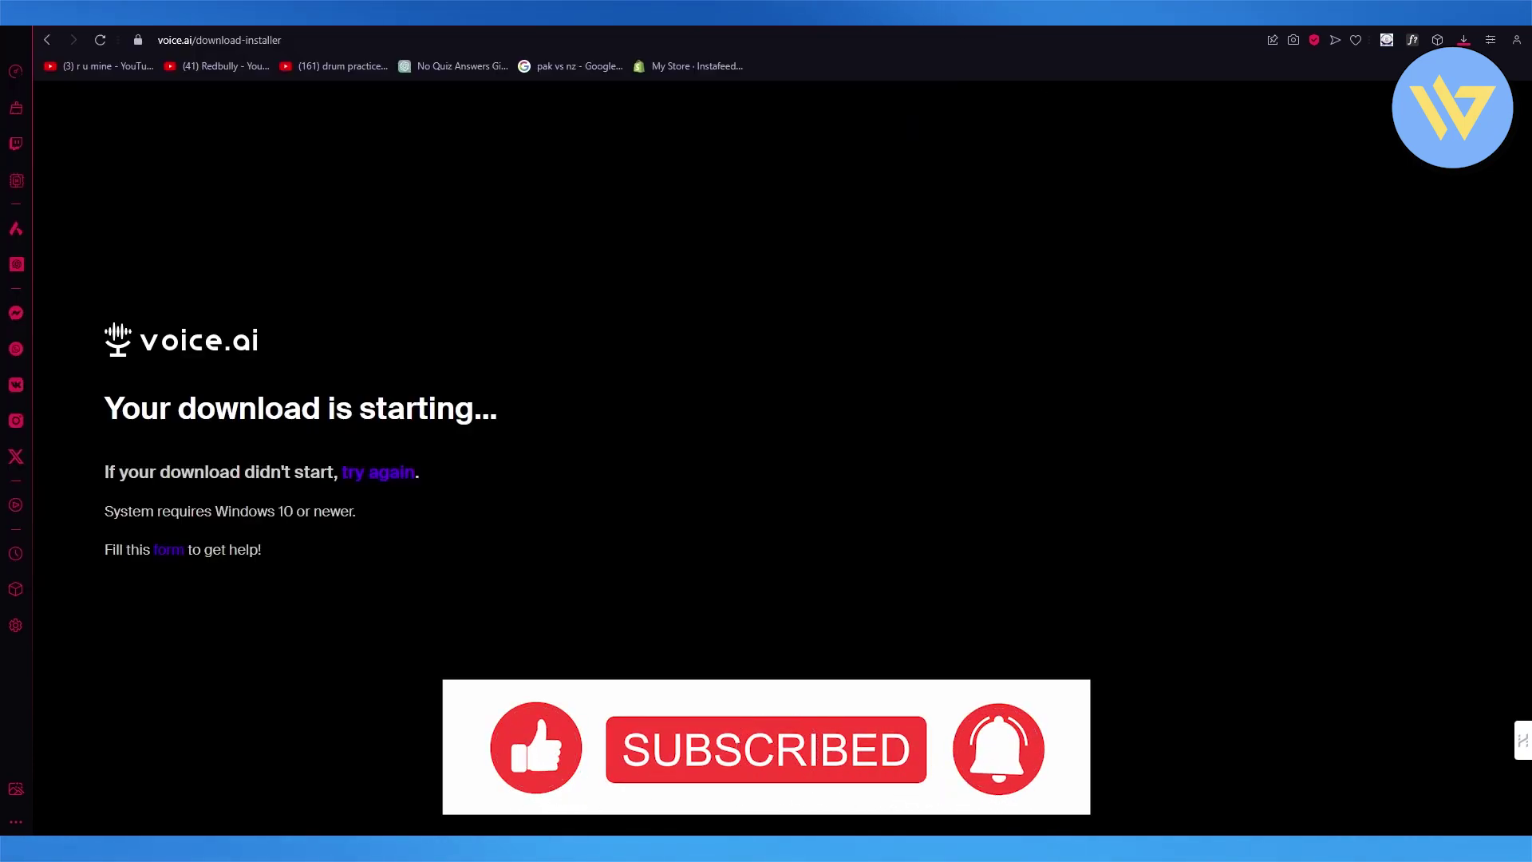